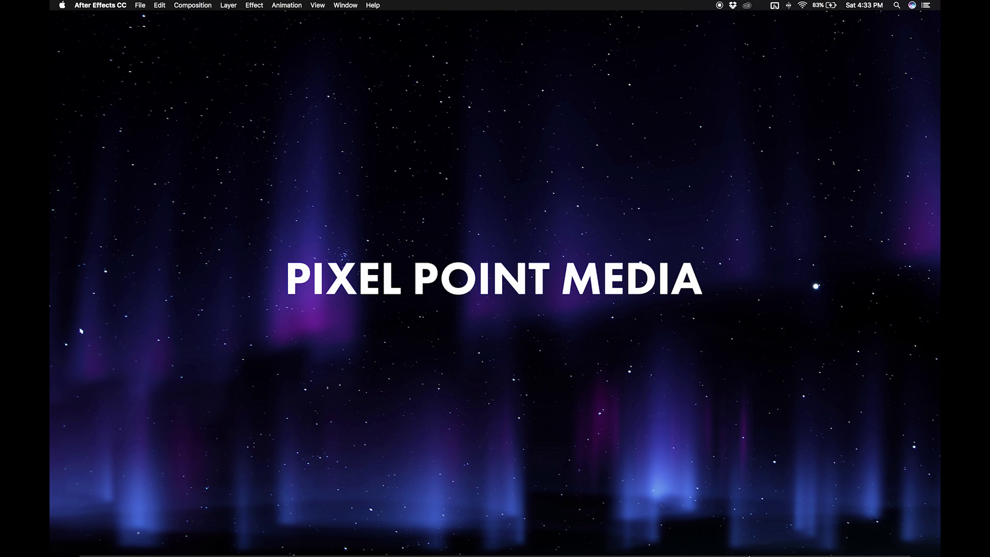
Step: Restore the minimized Night Sky Animation project window from the Dock
click(825, 535)
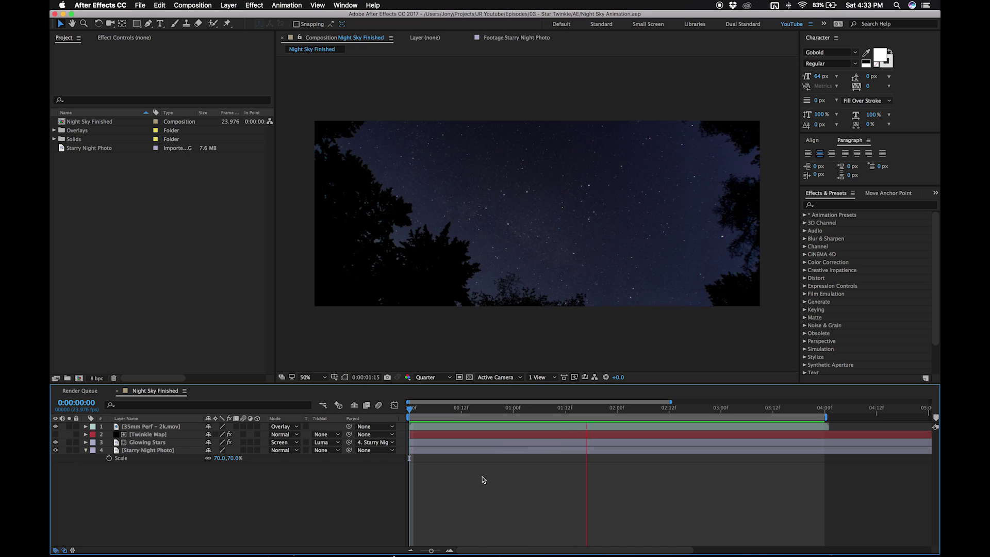
Step: Create a new comp named Night Sky with height 1600, 23.976 fps and 10-second duration
click(457, 407)
key(super+k)
text(Night Sky)
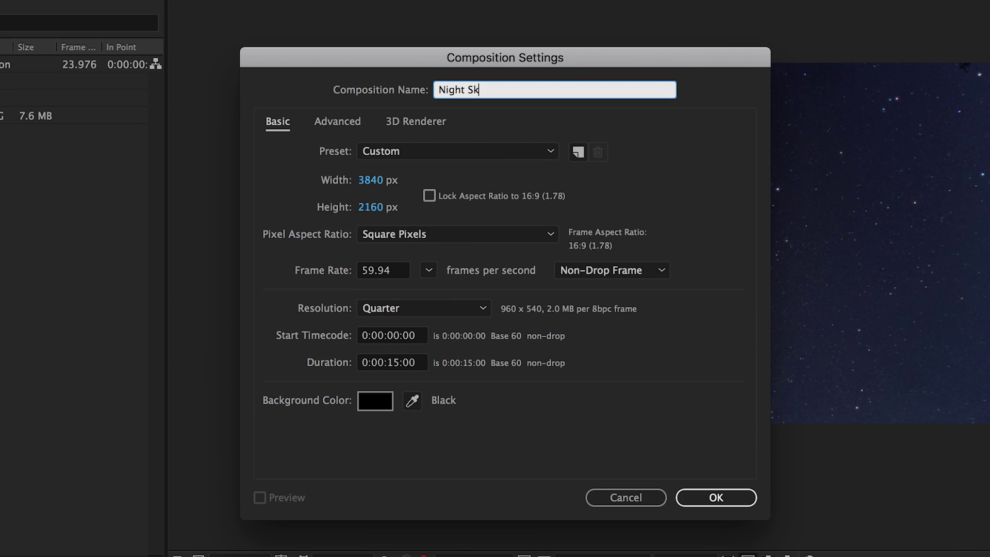
click(372, 207)
text(1600)
key(Return)
click(431, 271)
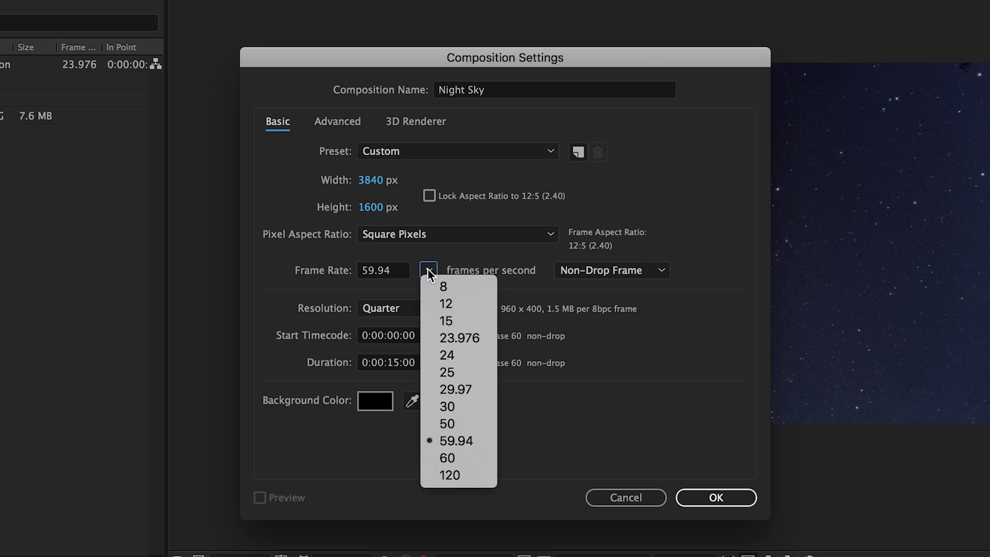
click(435, 337)
double_click(405, 362)
text(10)
click(712, 497)
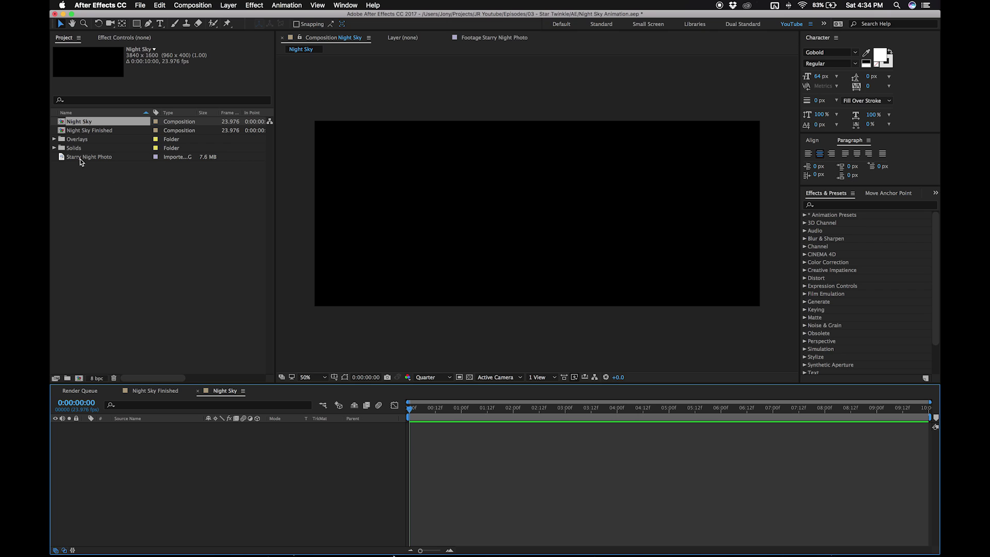
Step: Add Starry Night Photo to the timeline and set its Scale to 67%
drag(65, 159, 245, 454)
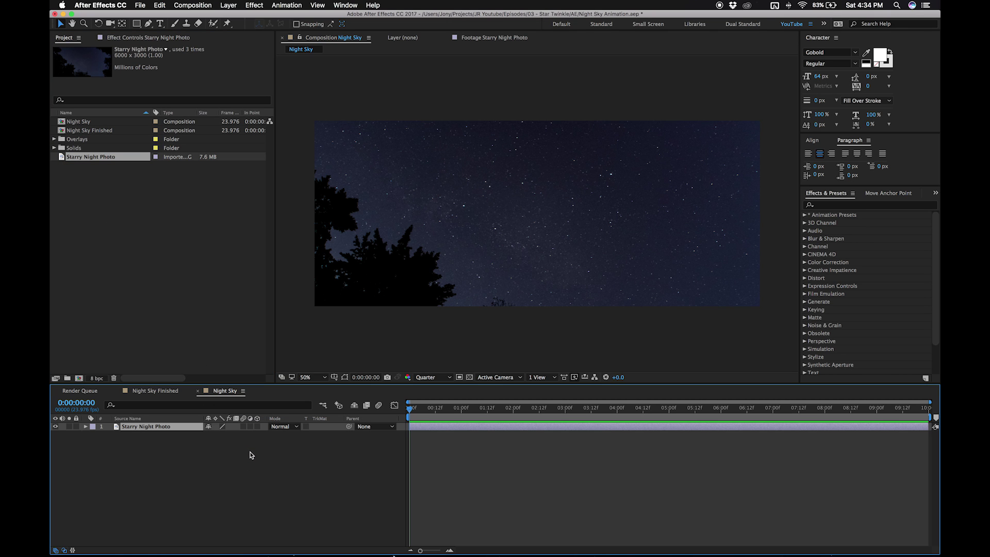
key(s)
drag(223, 435, 210, 436)
click(211, 436)
text(67)
key(Return)
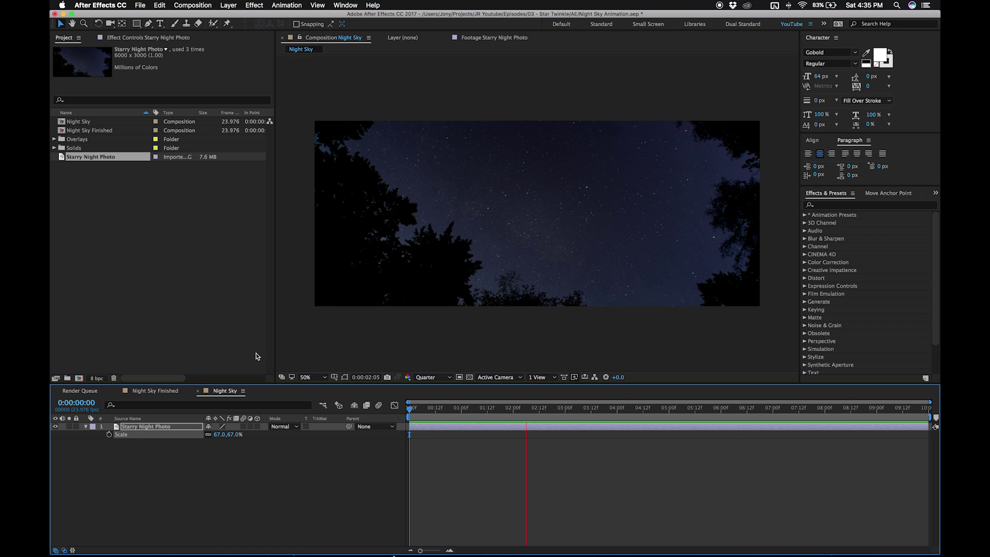
Step: Stop playback and return the time indicator to the composition start
key(space)
drag(419, 409, 376, 404)
key(Return)
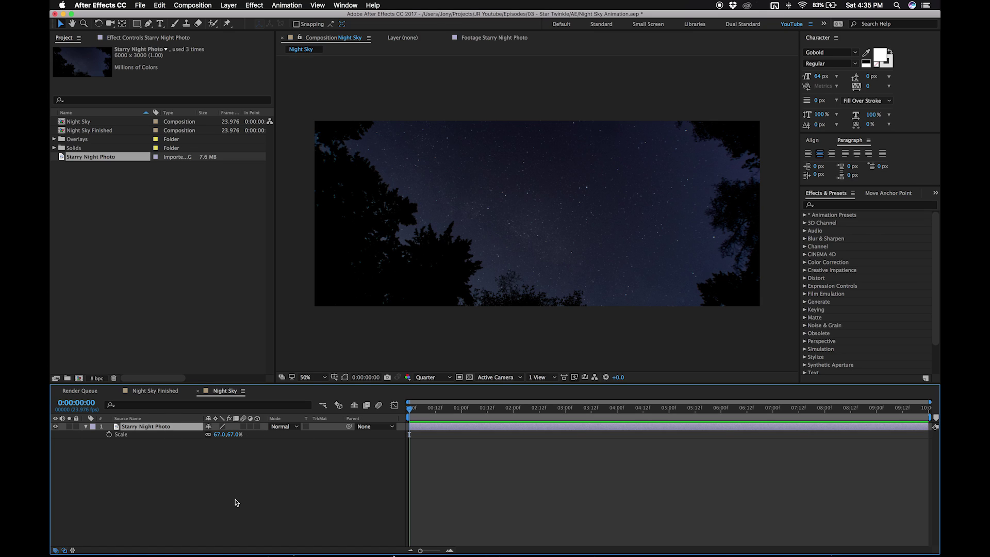
Step: Duplicate the photo layer and rename the copy Glowing Stars
key(super+d)
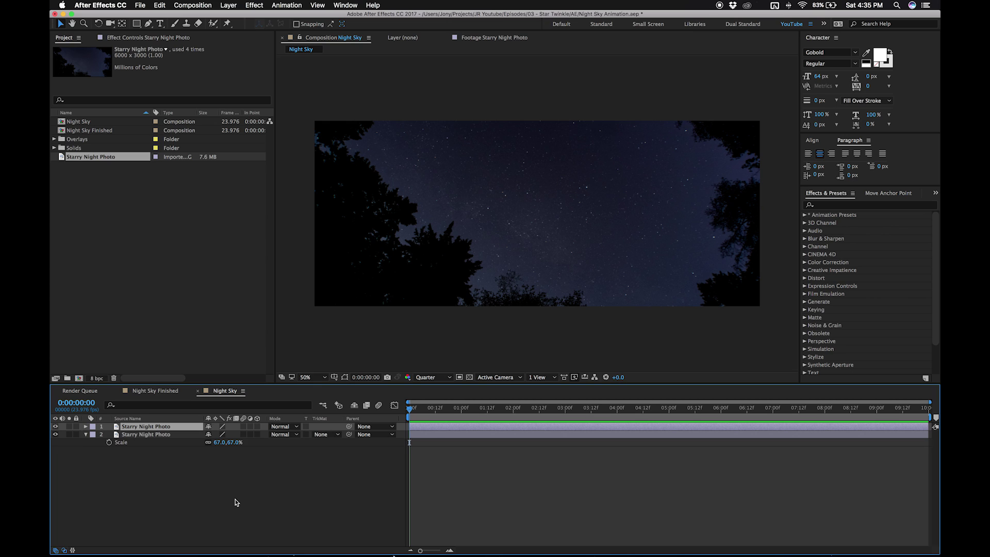
right_click(172, 428)
click(176, 545)
text(Glowing Sta)
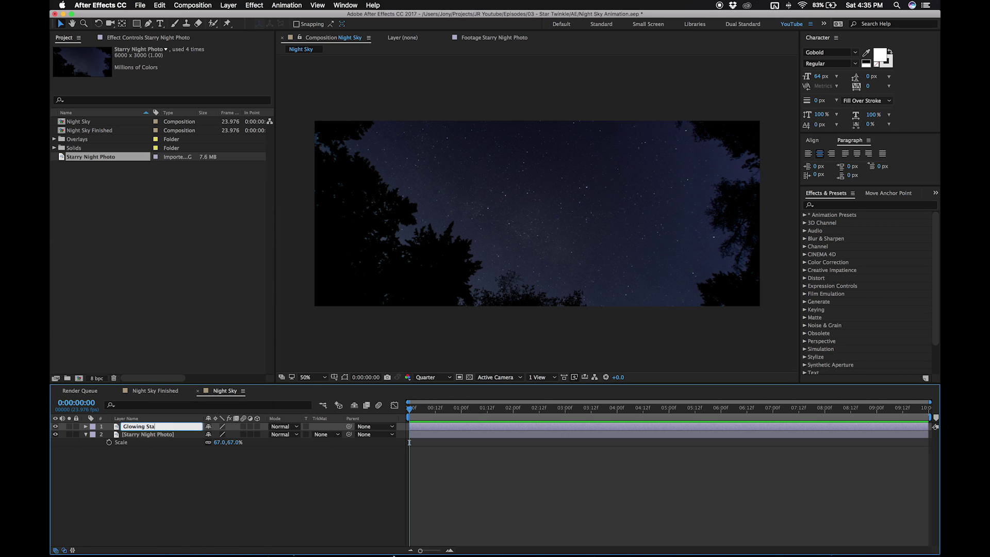
text(rs)
click(129, 514)
Step: Apply the Curves effect to the Glowing Stars layer
click(130, 428)
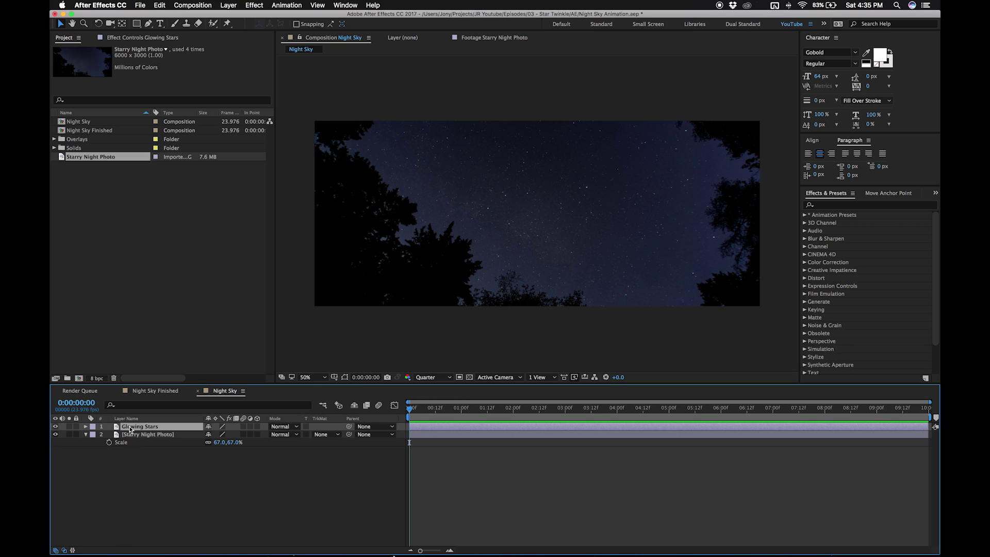
click(851, 206)
text(curves)
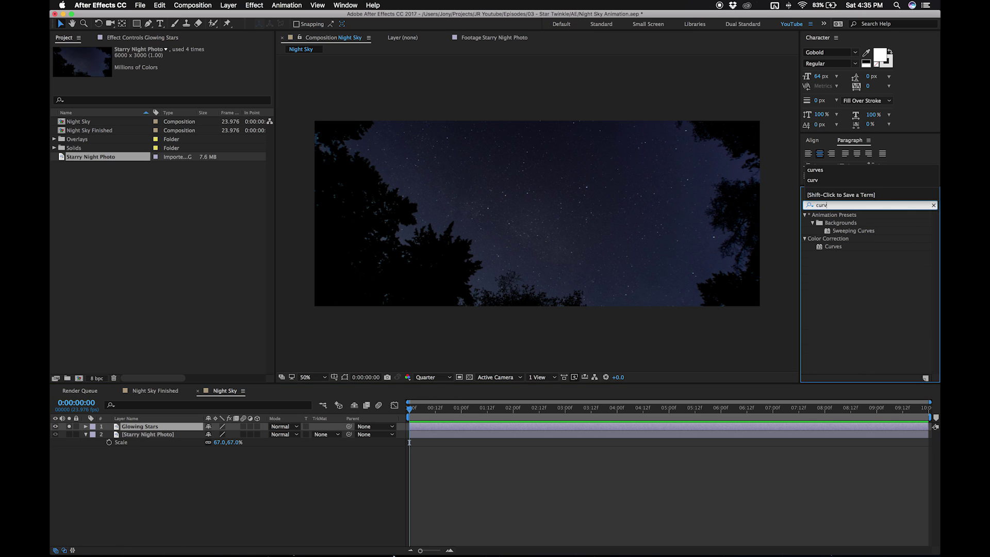
drag(833, 247, 144, 428)
Step: Pull the Curves line down so the sky turns black and only bright stars remain
click(128, 152)
drag(128, 152, 136, 178)
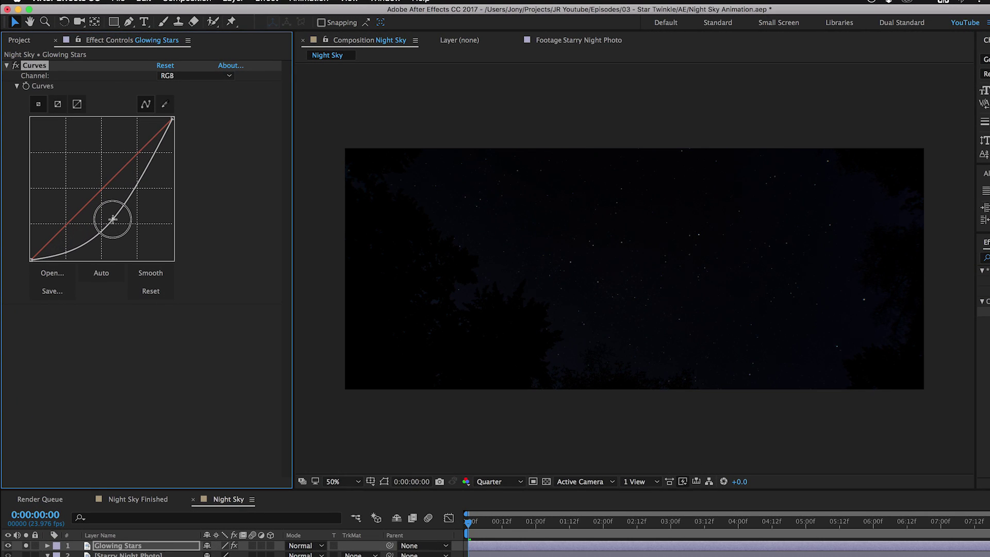
drag(113, 223, 114, 227)
drag(158, 136, 157, 135)
click(113, 228)
drag(113, 228, 104, 235)
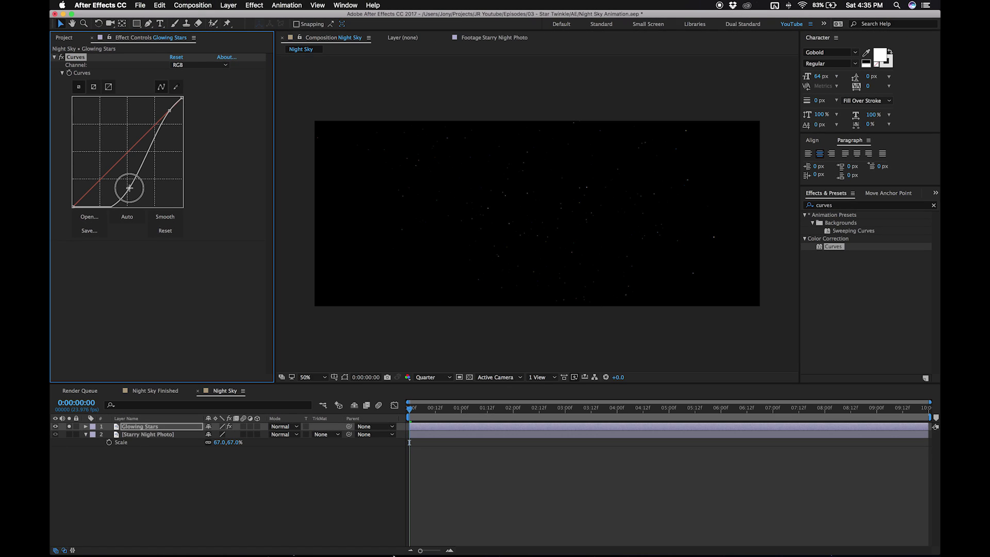
click(433, 469)
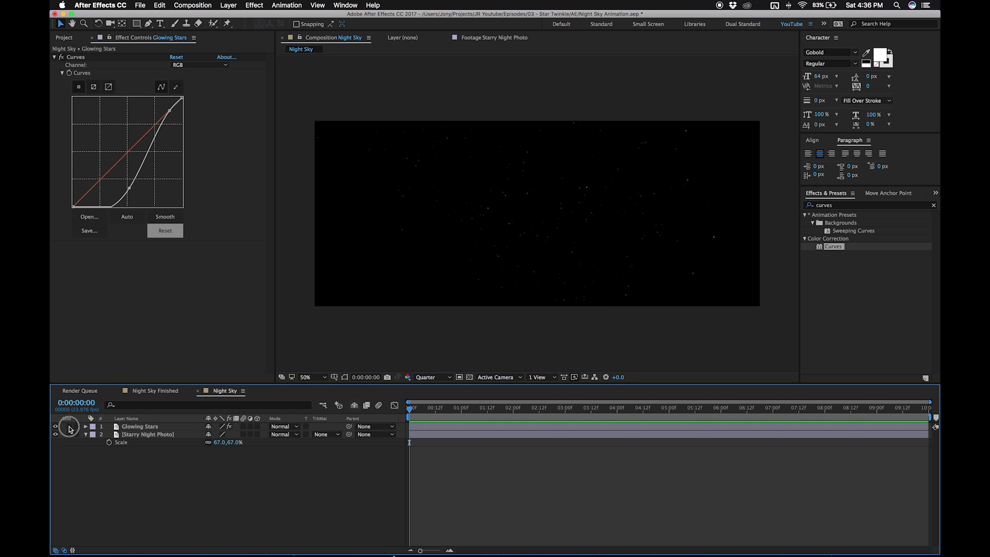
click(228, 5)
Step: Create a new solid layer named Twinkle Map
mouse_move(268, 16)
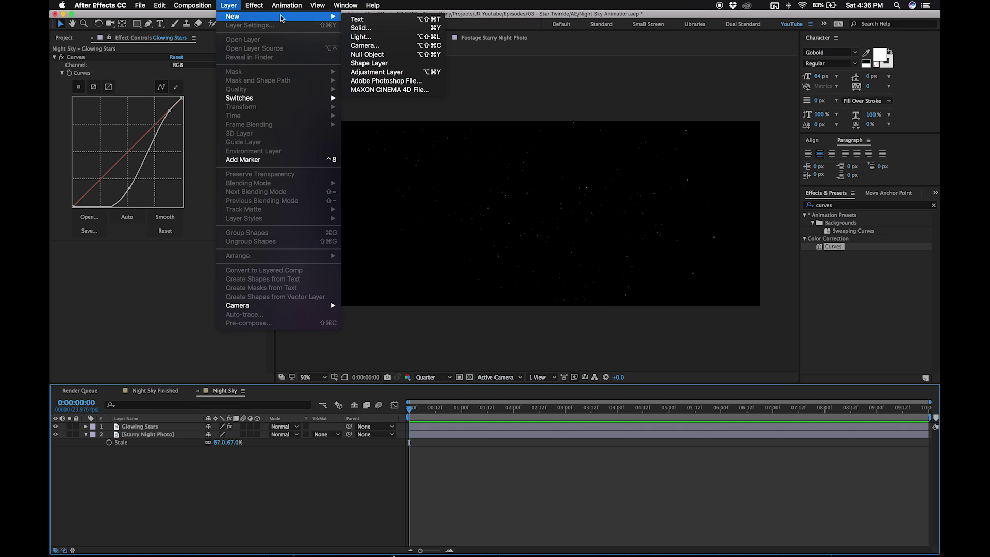
click(389, 28)
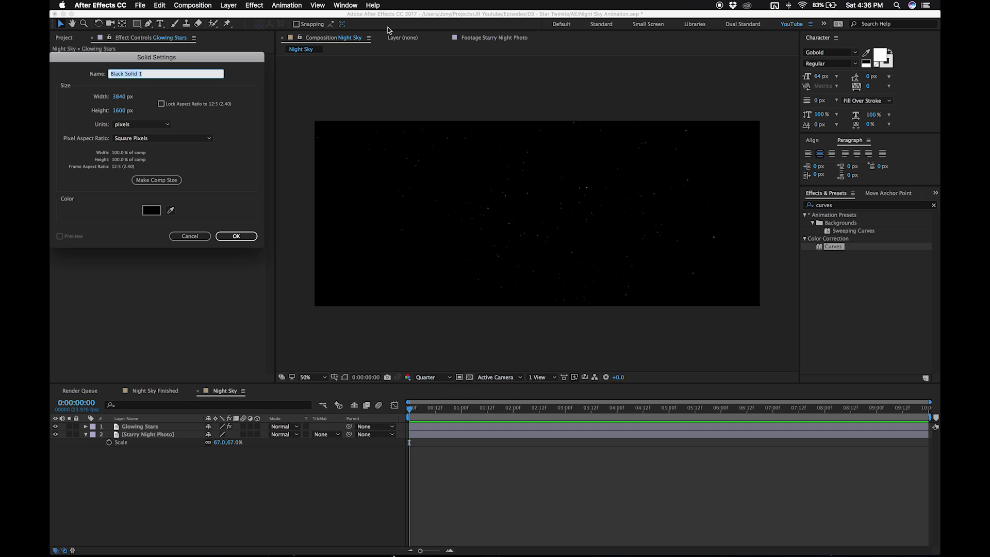
text(Twinkle Map)
key(Return)
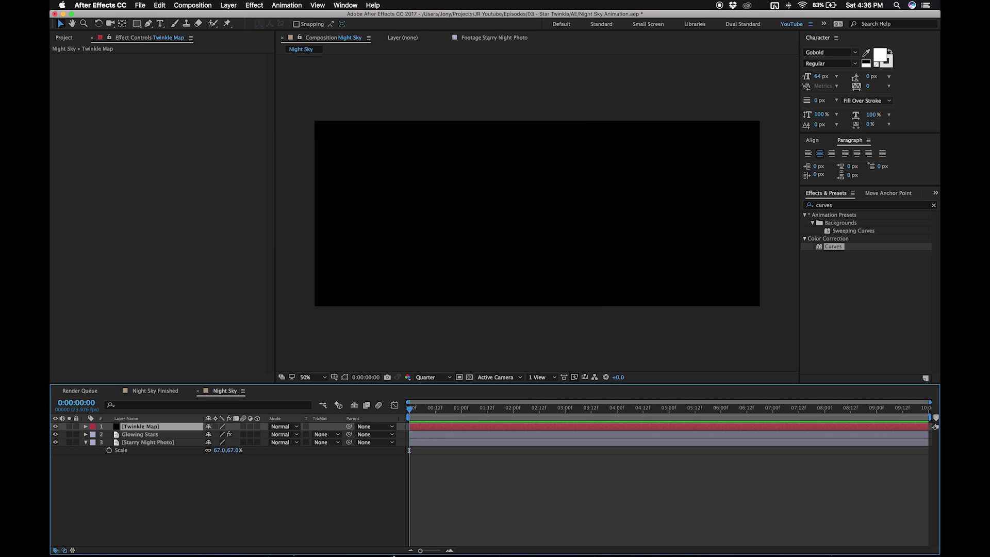
Step: Apply Turbulent Noise to the Twinkle Map layer
click(850, 205)
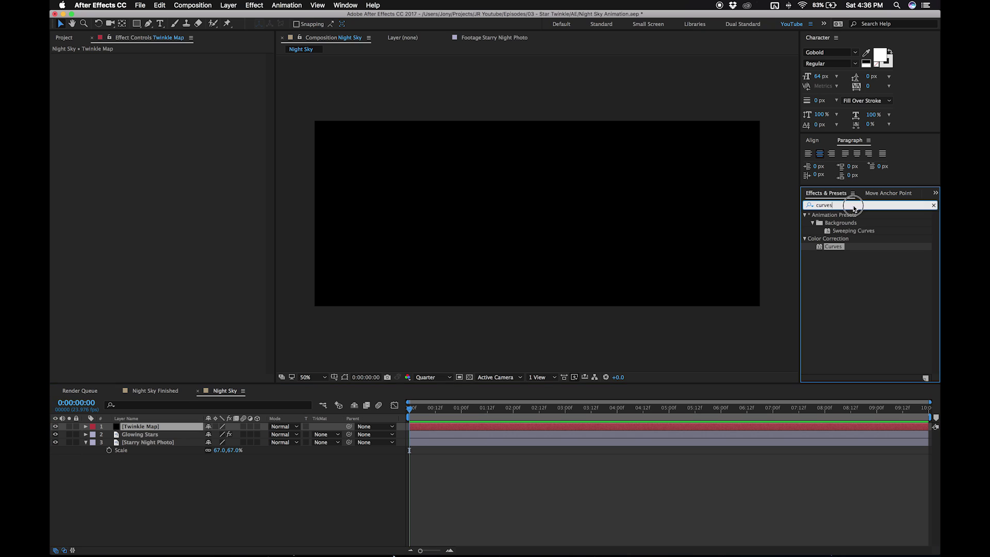
text(turbulent noi)
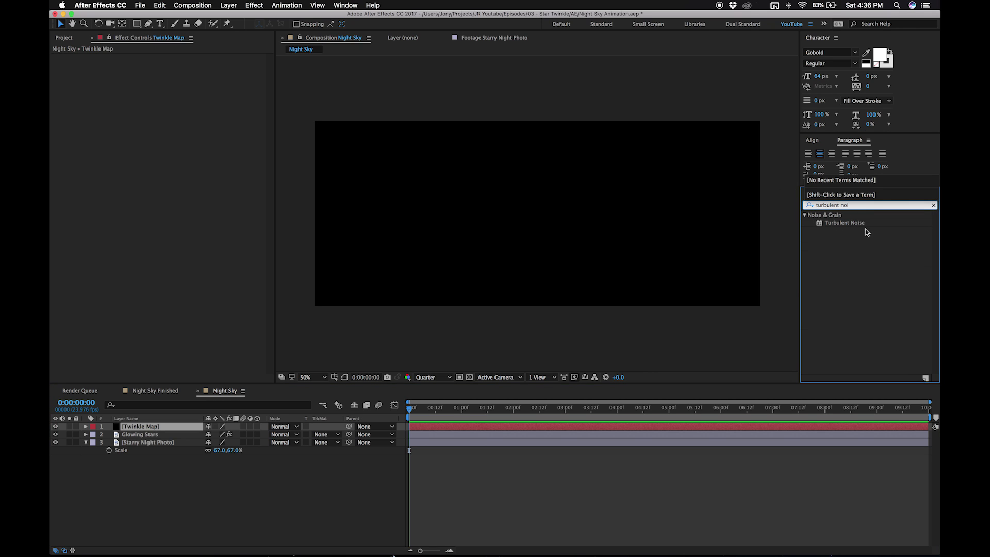
drag(856, 225, 155, 426)
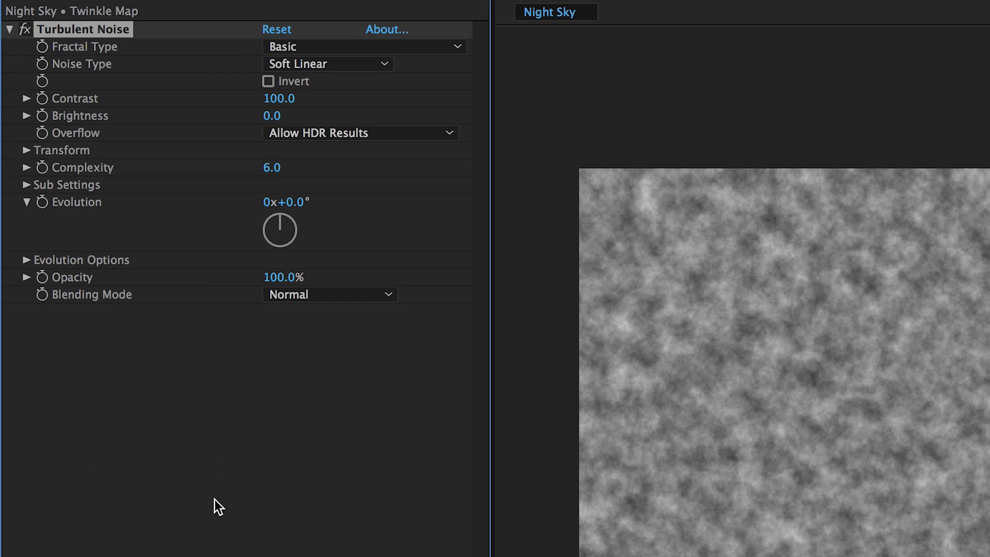
Step: Set the noise to Dynamic fractal type with Contrast 635 and Brightness -3
click(336, 52)
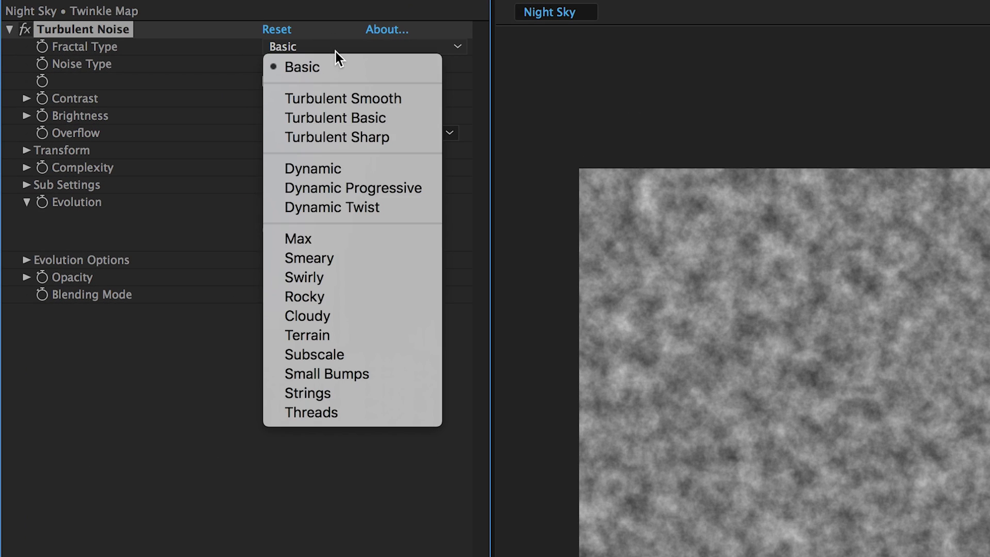
click(330, 169)
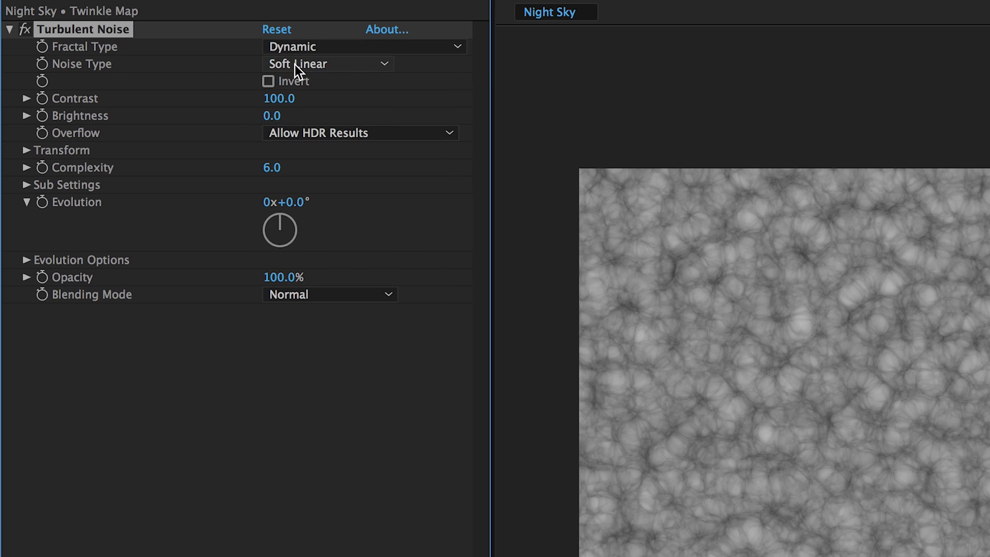
click(269, 100)
text(635)
key(Return)
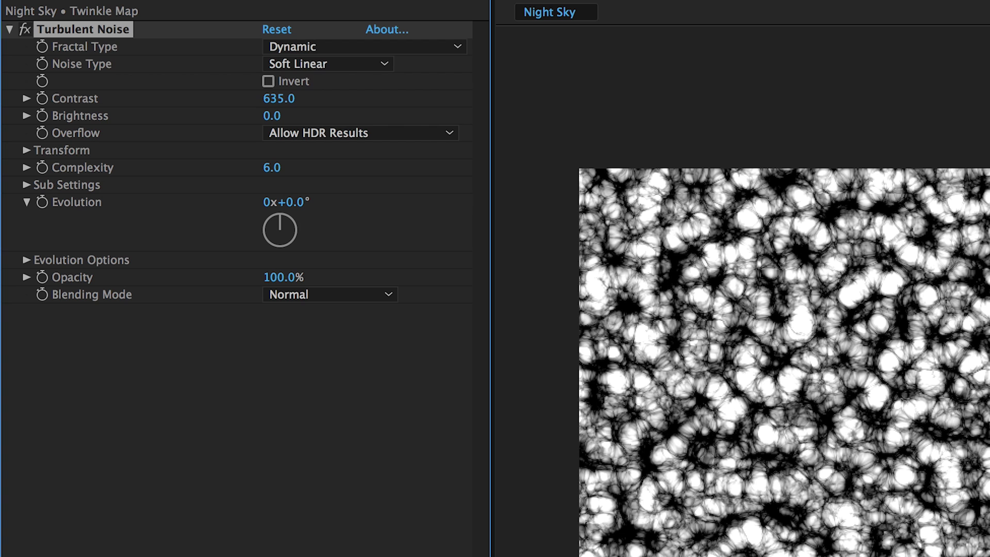
click(272, 116)
text(-3)
key(Return)
Step: Expand Sub Settings and set Sub Influence 40 and Sub Scaling 50
click(26, 185)
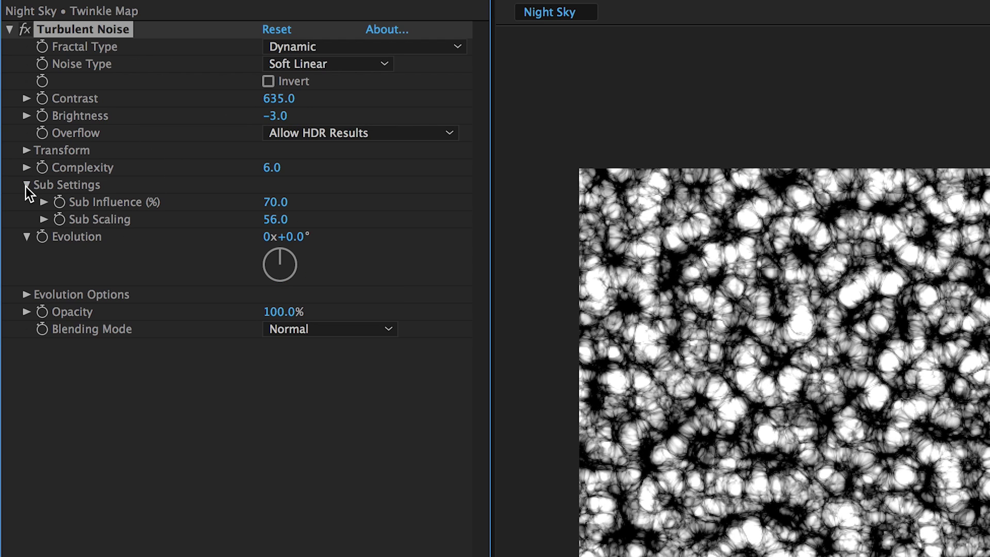
click(272, 206)
text(40)
key(Return)
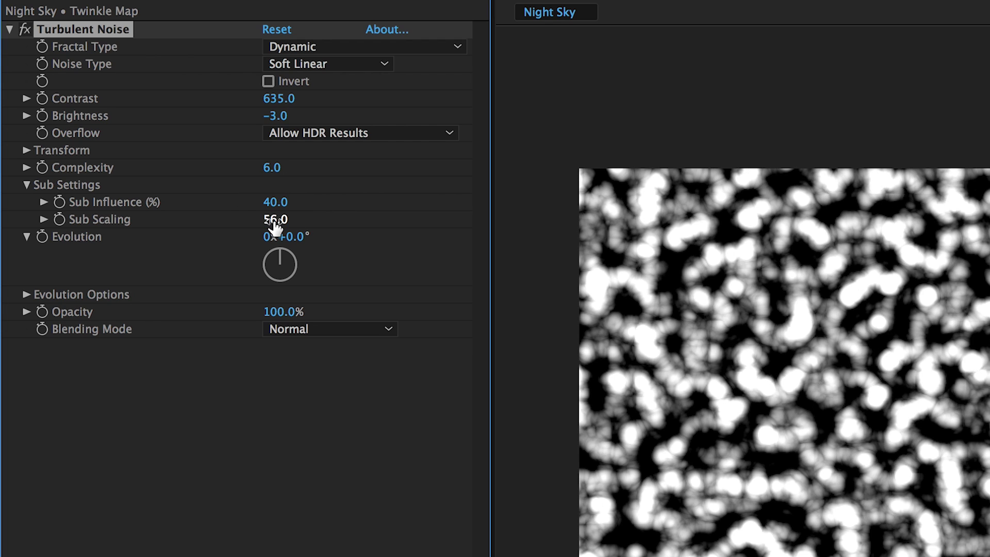
click(273, 220)
text(50)
key(Return)
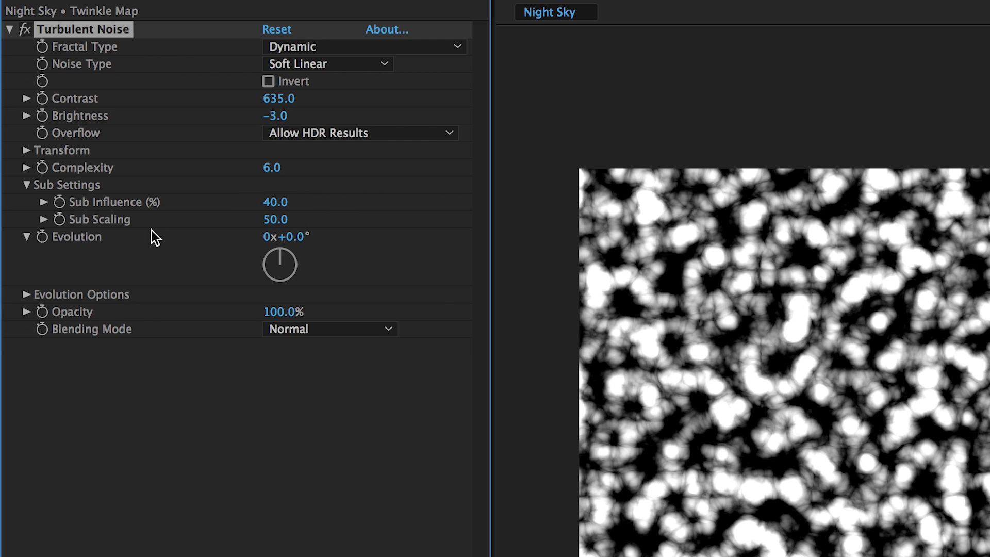
Step: Add an Evolution expression appending +time*2000 and preview the animating noise
click(41, 235)
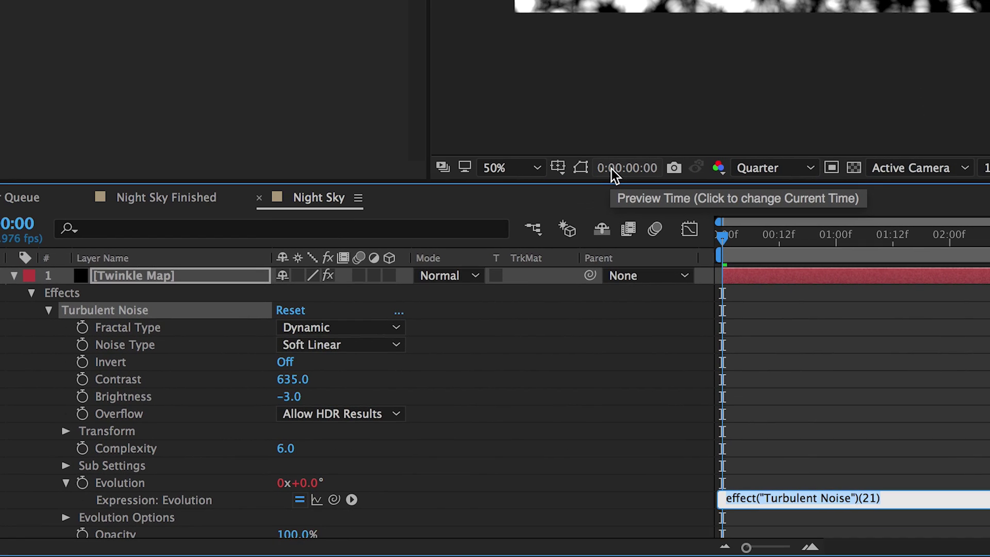
click(933, 498)
text(+)
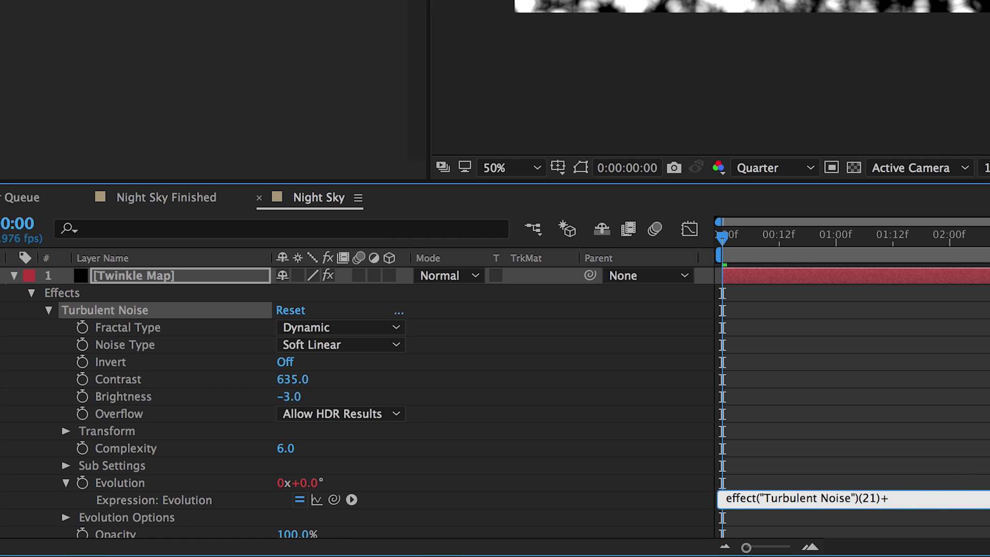
text(time*2000)
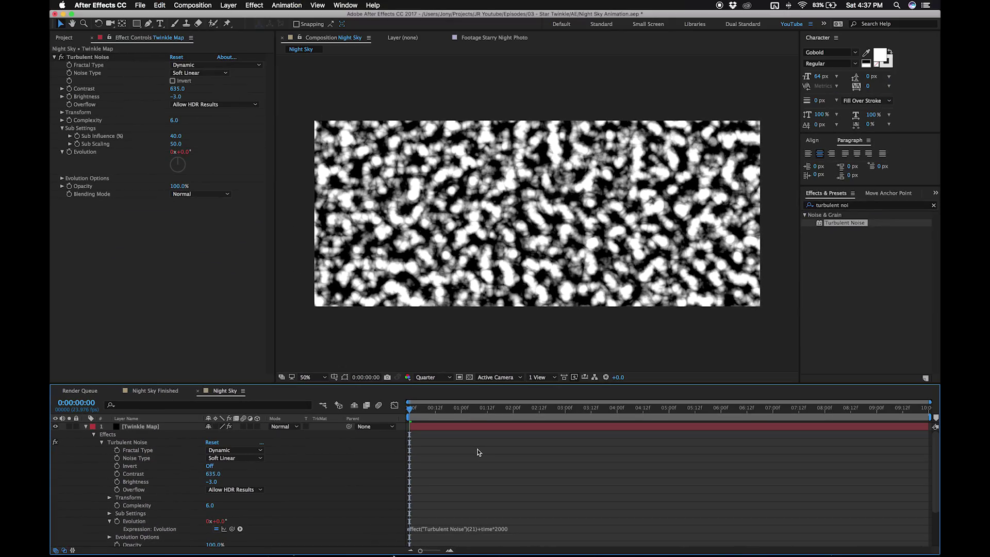
click(874, 334)
key(space)
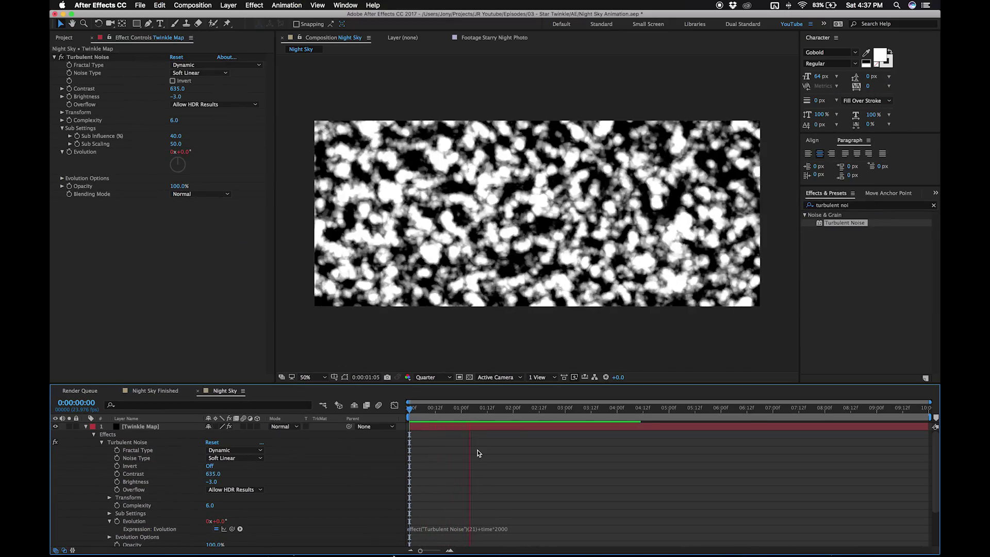
key(space)
click(394, 405)
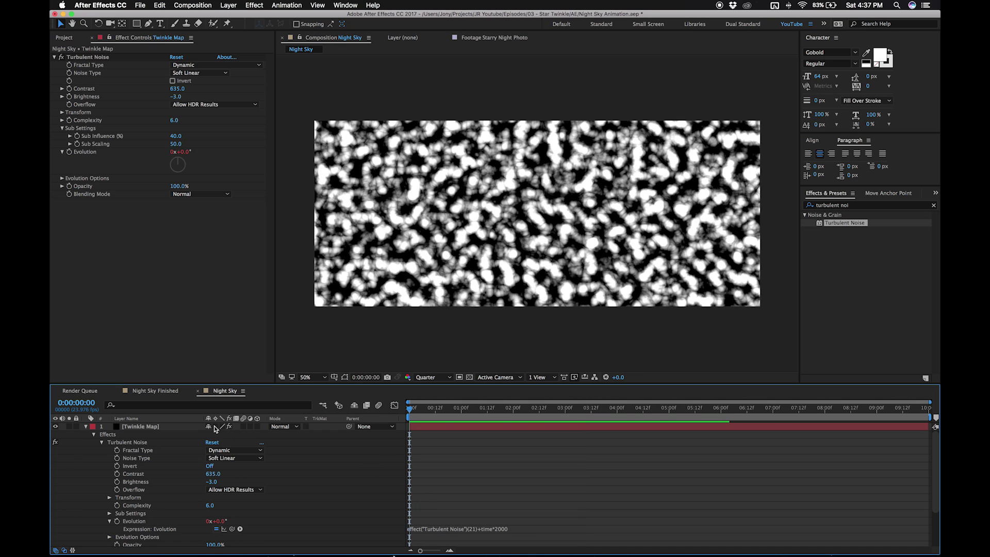
Step: Close the Night Sky Finished tab, collapse Twinkle Map, and select Glowing Stars
click(116, 390)
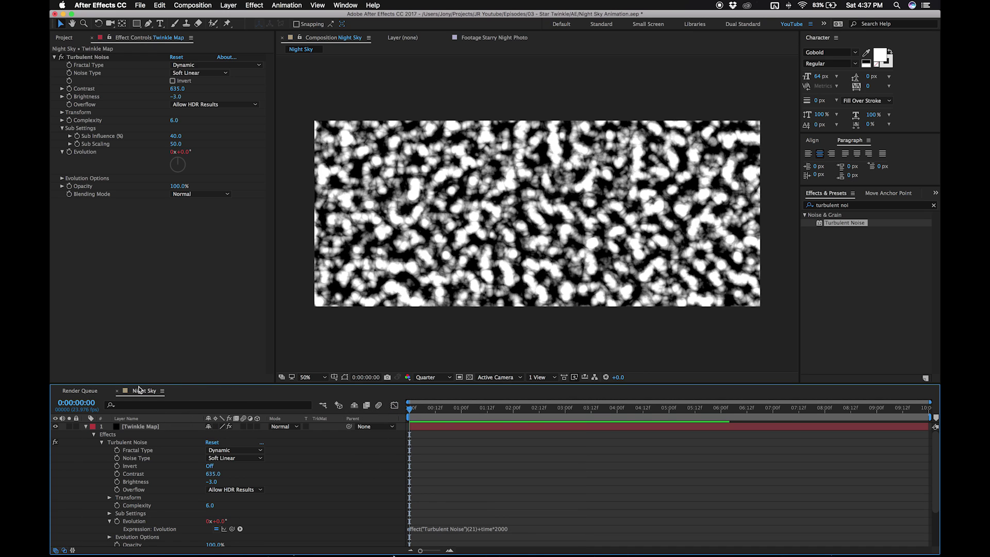
click(85, 426)
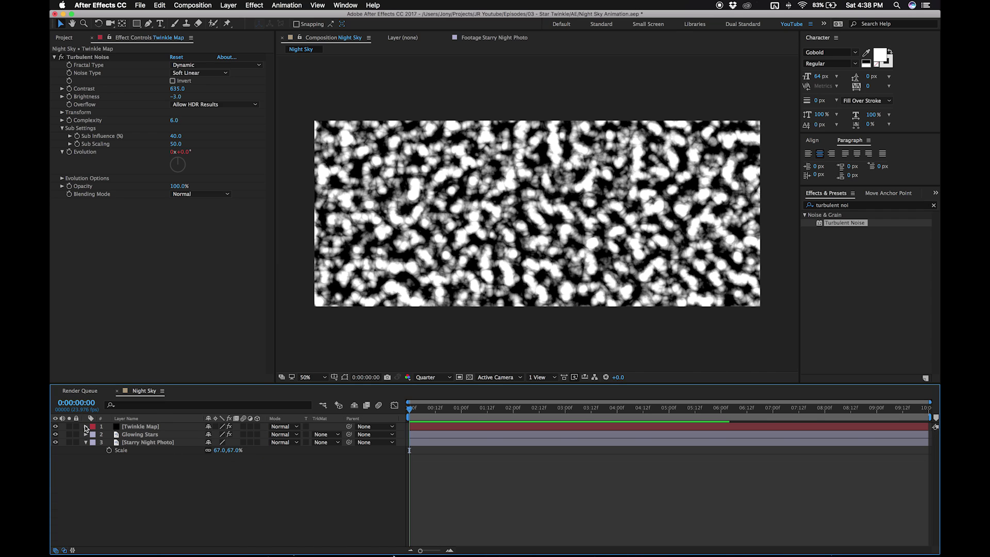
click(137, 435)
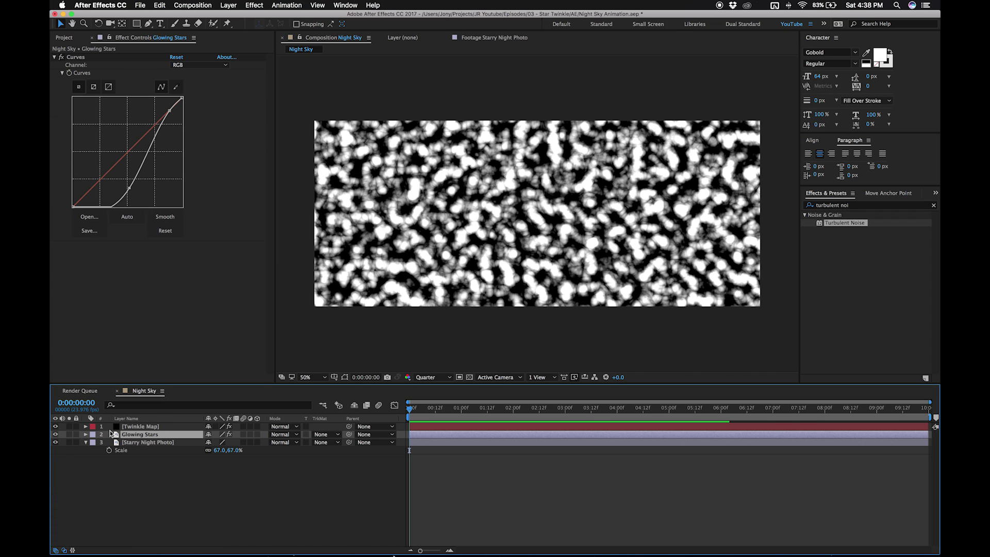
Step: Hide Twinkle Map, set Glowing Stars to Screen mode with a Twinkle Map luma matte
click(55, 426)
click(283, 434)
click(289, 285)
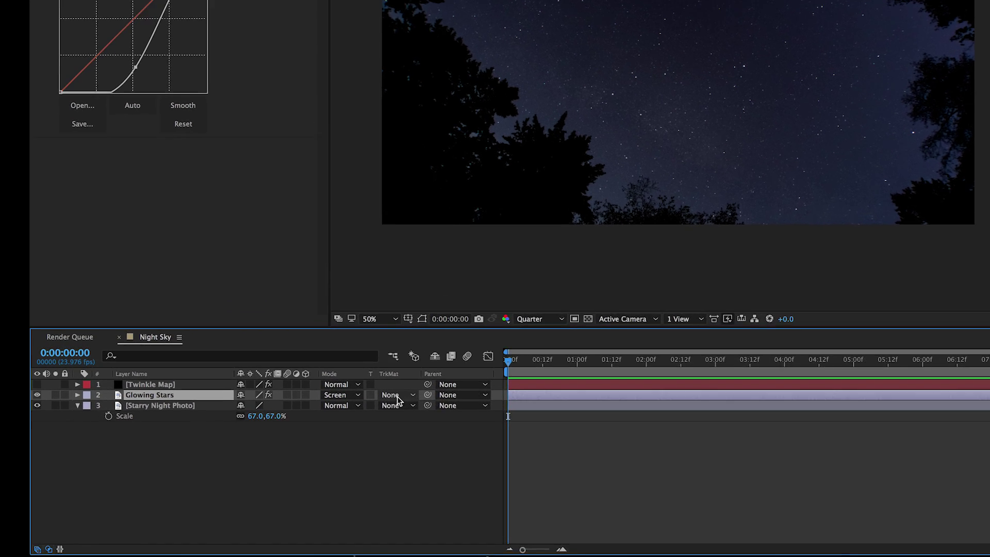
click(325, 435)
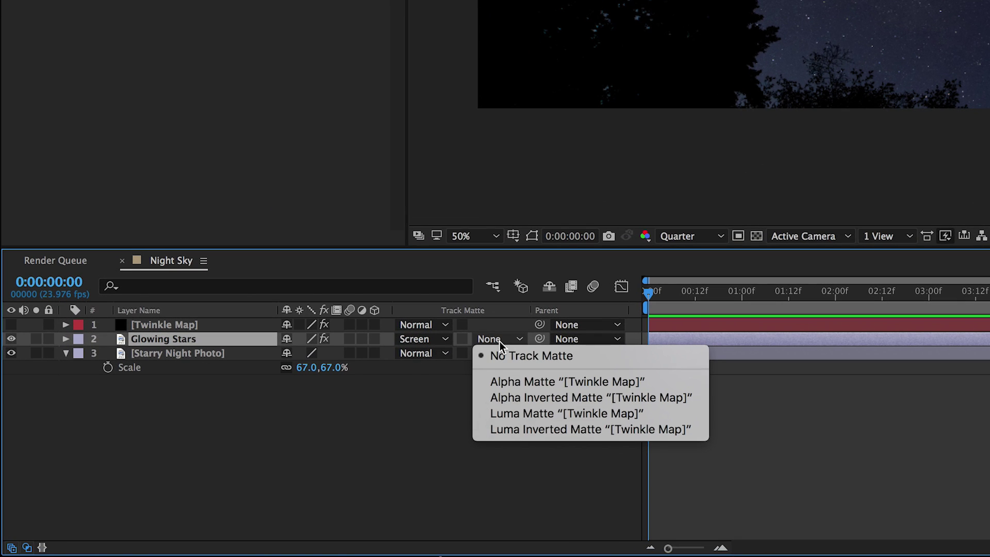
click(497, 411)
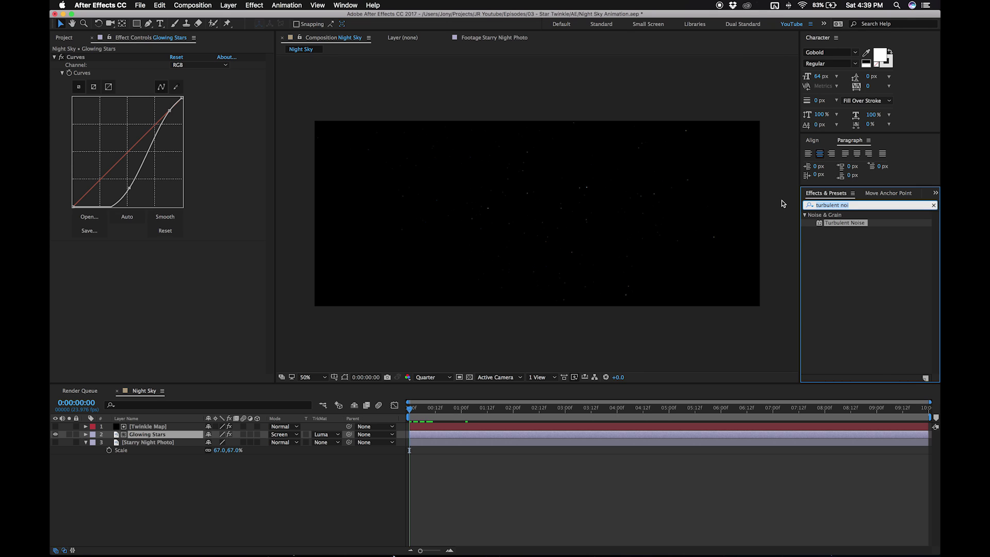
Step: Add Glow to Glowing Stars (Threshold 80%, Radius 20, Intensity 5) and unhide the photo layer
text(glow)
drag(846, 249, 149, 329)
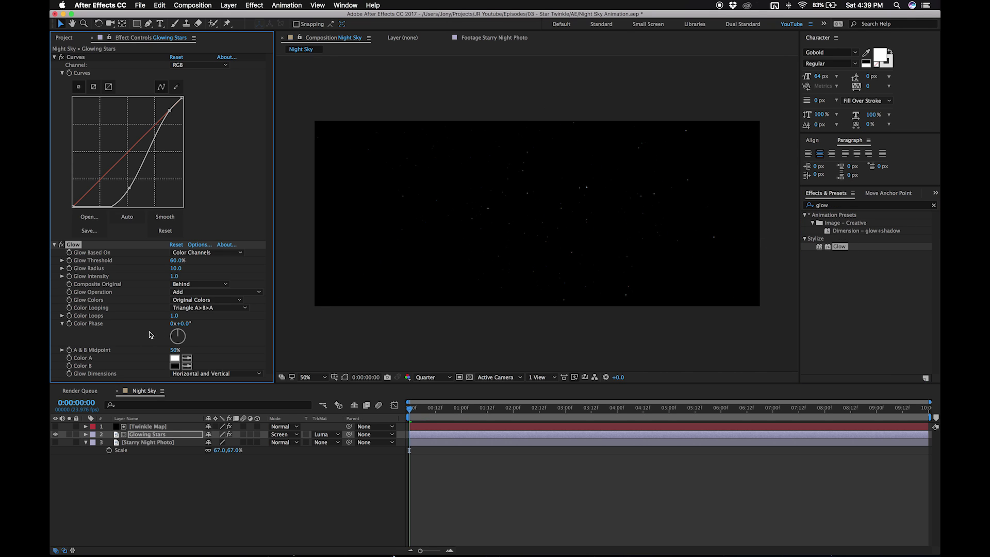
click(179, 261)
text(80)
click(176, 269)
text(20)
key(Tab)
text(5)
key(Return)
key(space)
key(space)
click(55, 442)
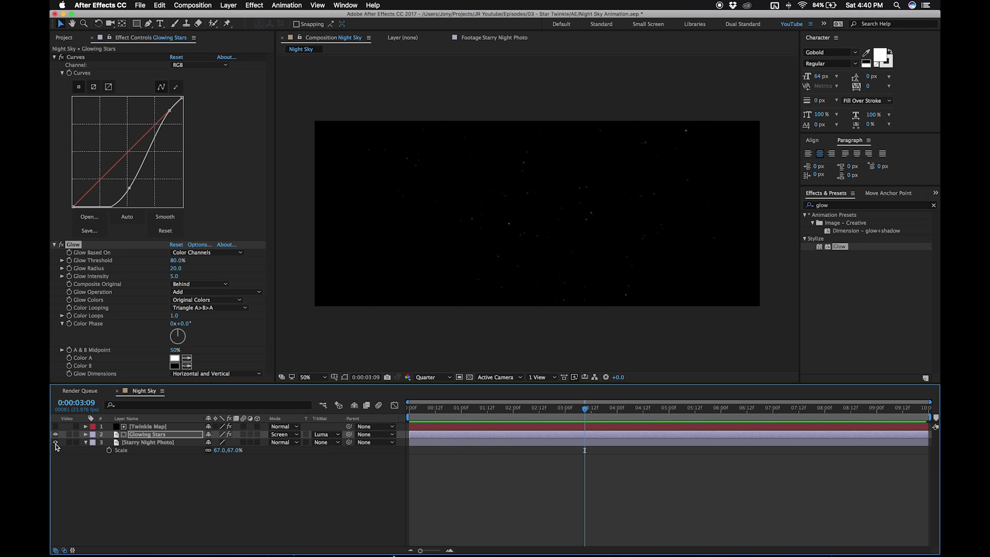
click(414, 409)
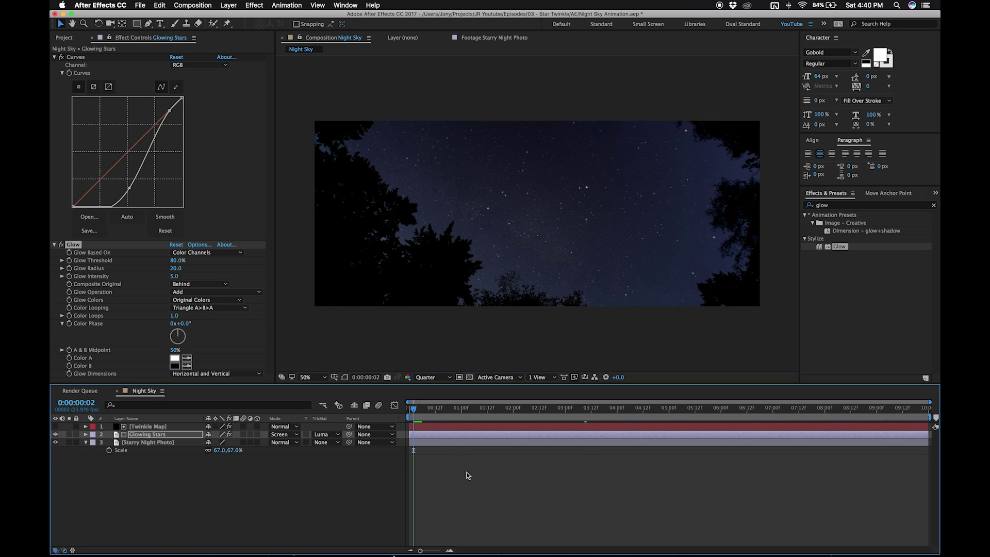
key(space)
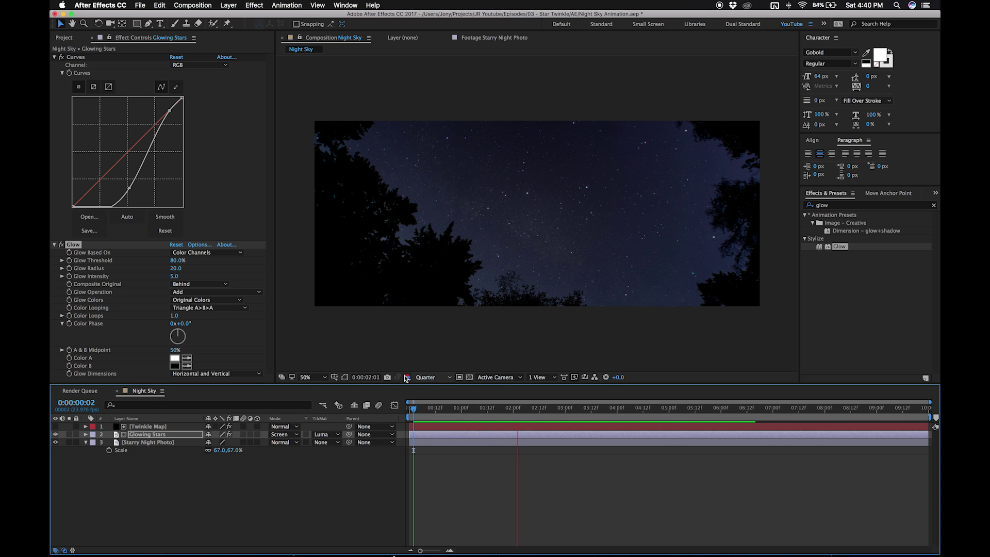
click(314, 377)
click(315, 470)
key(space)
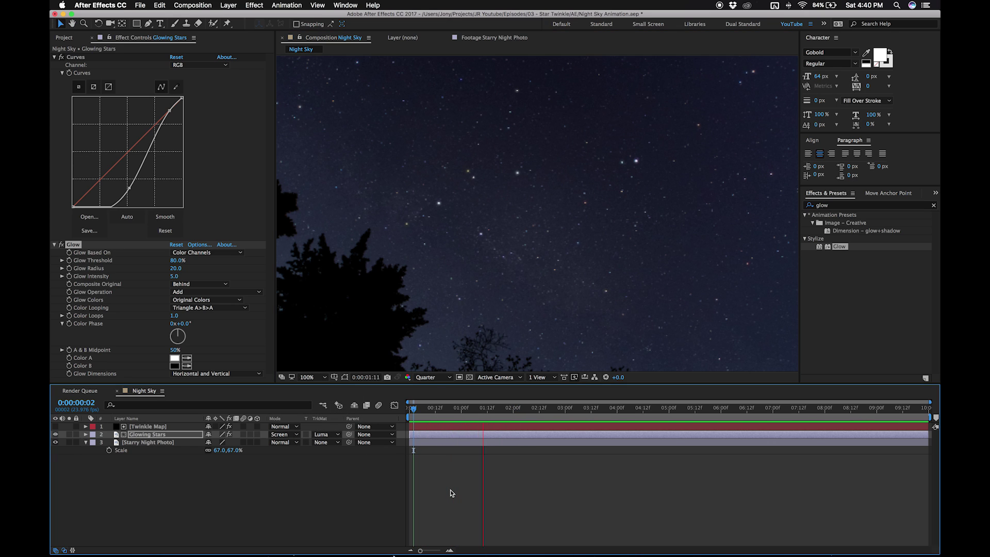
key(space)
click(314, 377)
click(315, 463)
key(space)
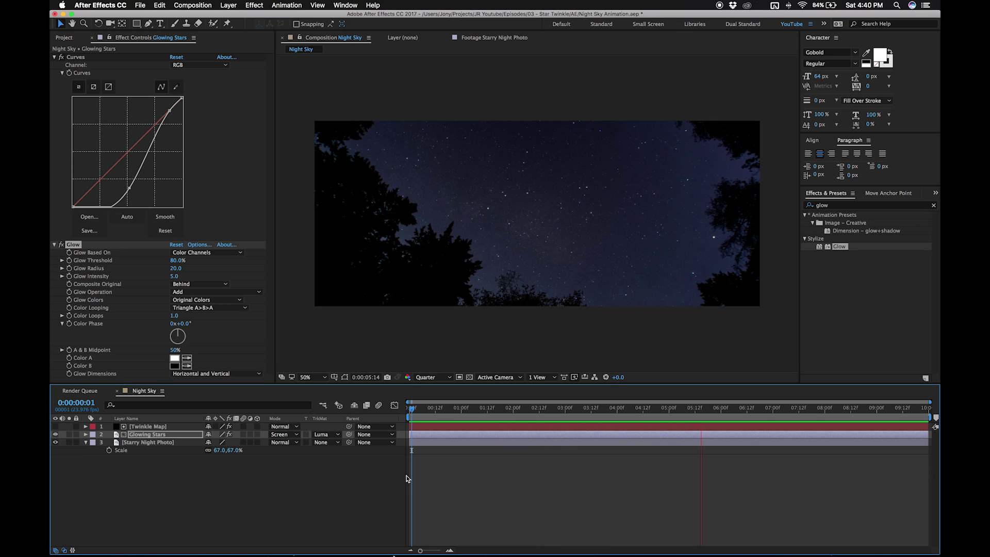
Step: Parent Glowing Stars to Starry Night Photo and reveal the photo's Anchor Point
click(409, 407)
drag(348, 436, 188, 443)
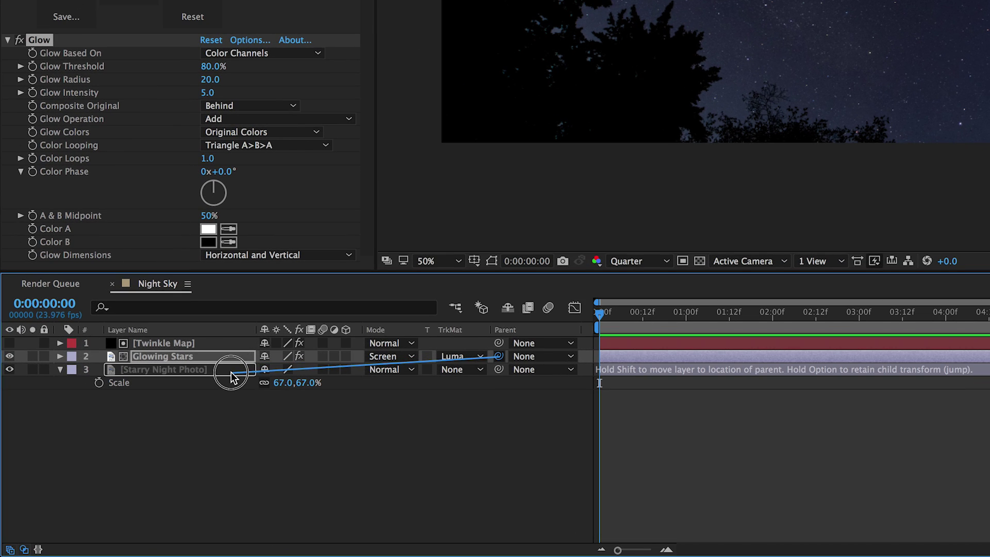
drag(230, 376, 231, 372)
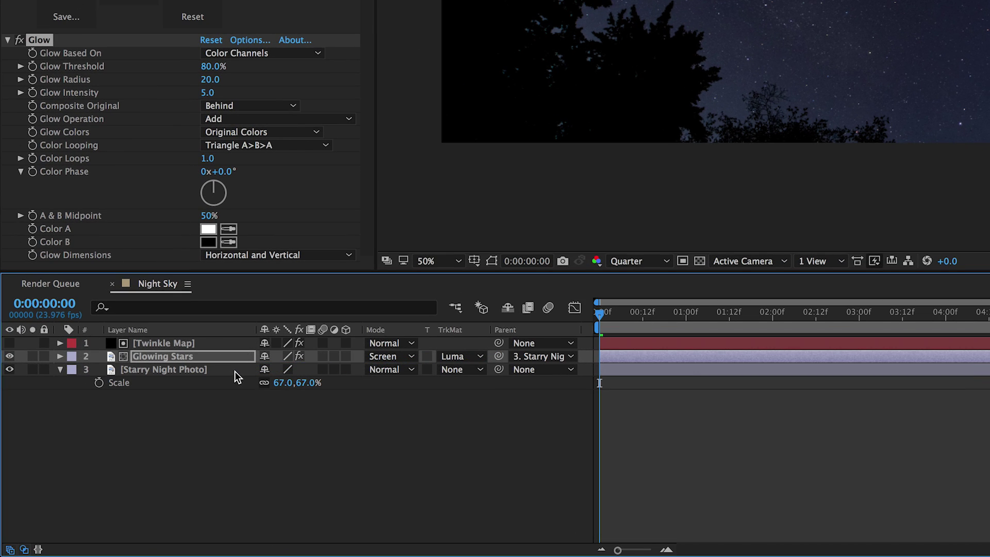
click(229, 371)
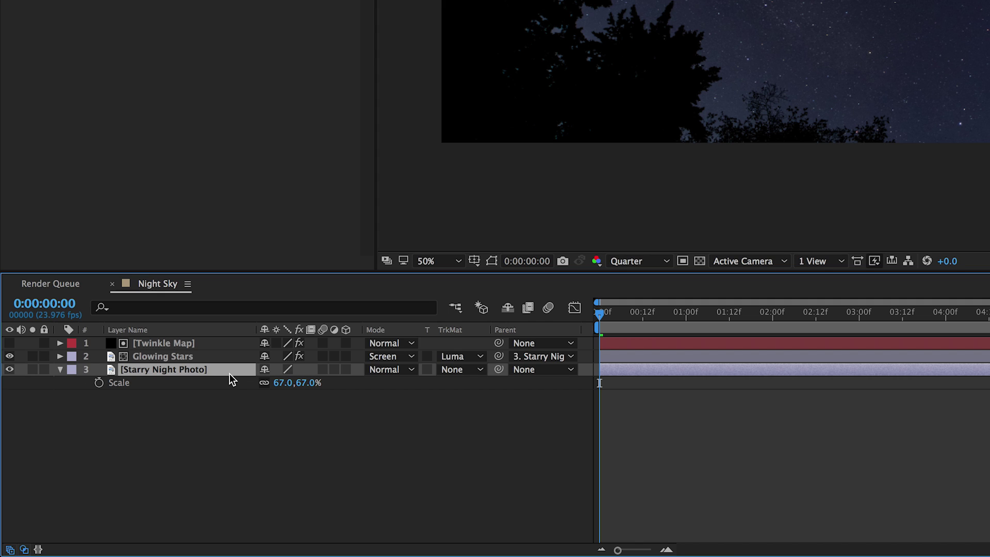
key(a)
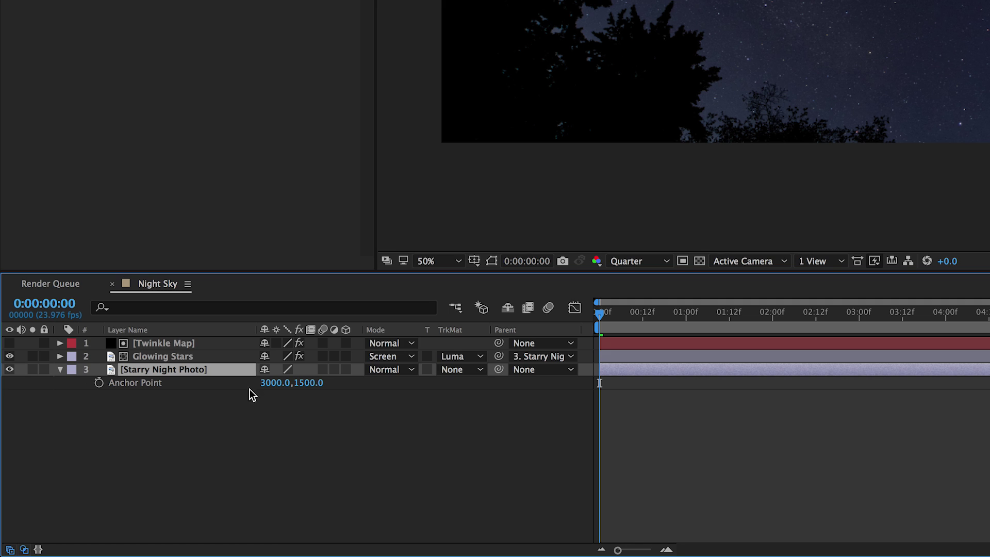
Step: Add the expression wiggle(1,25) to the Starry Night Photo's Anchor Point
alt+click(99, 383)
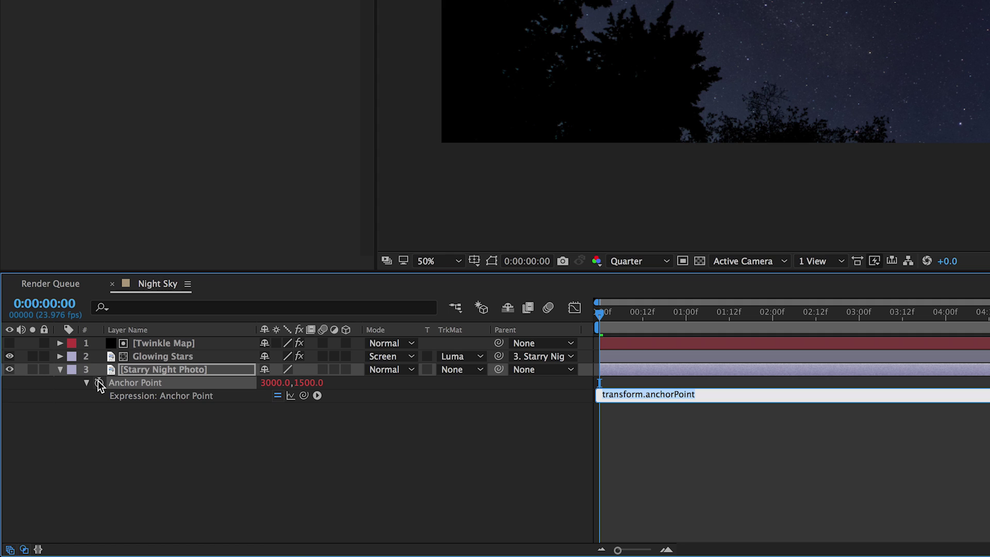
text(wi)
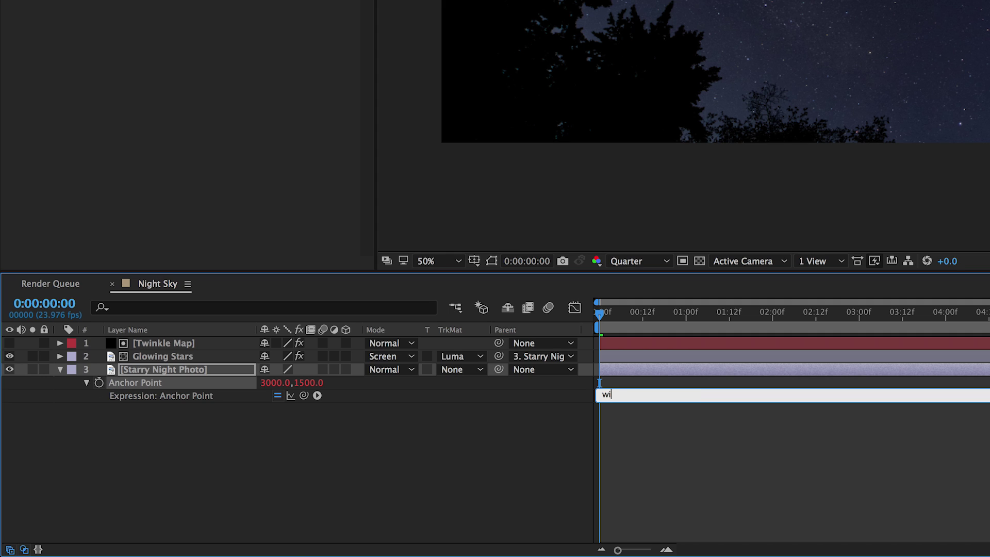
text(ggle(1,25))
click(200, 371)
Step: Add wiggle(1,0.5) to the photo's Rotation and preview the drifting sky
key(shift+r)
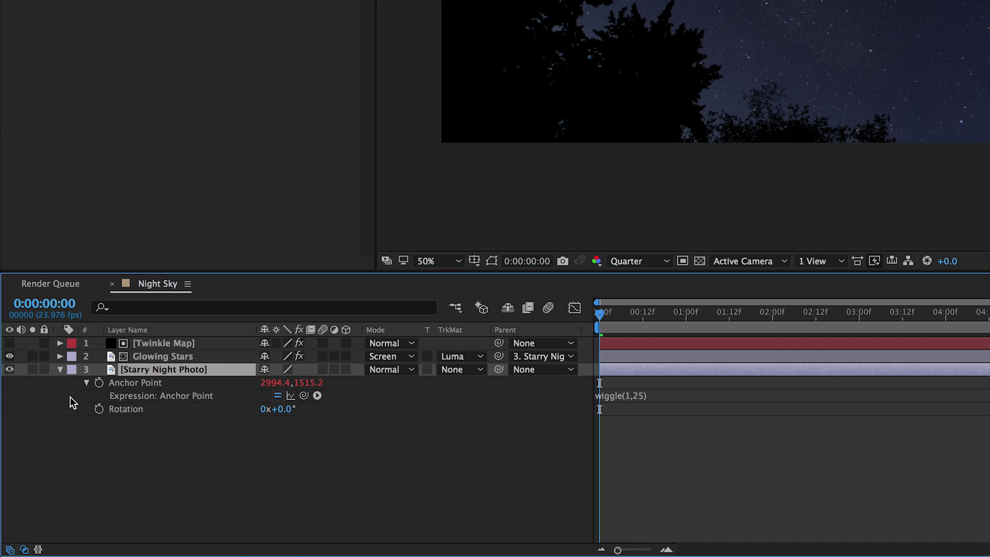
alt+click(97, 409)
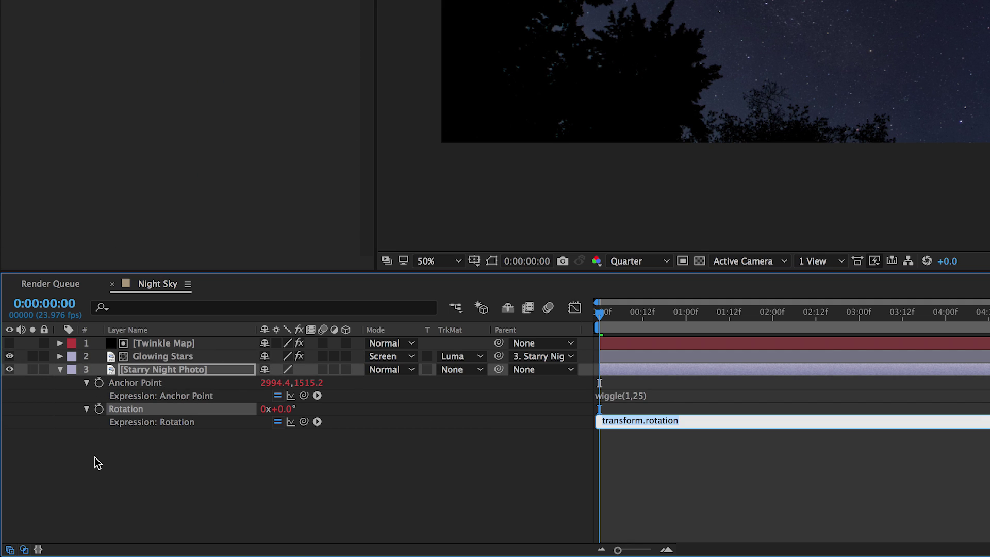
text(wiggle(1)
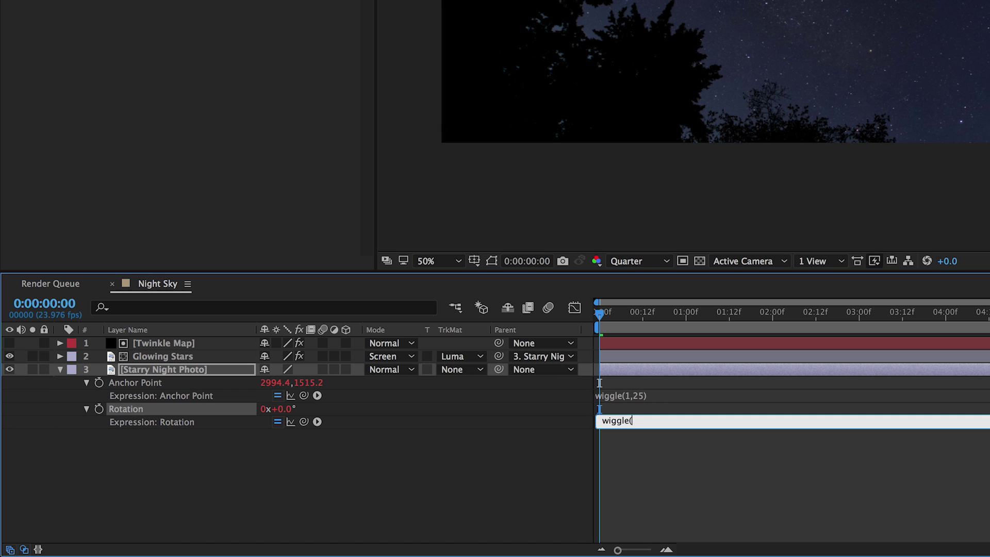
text(,0.5))
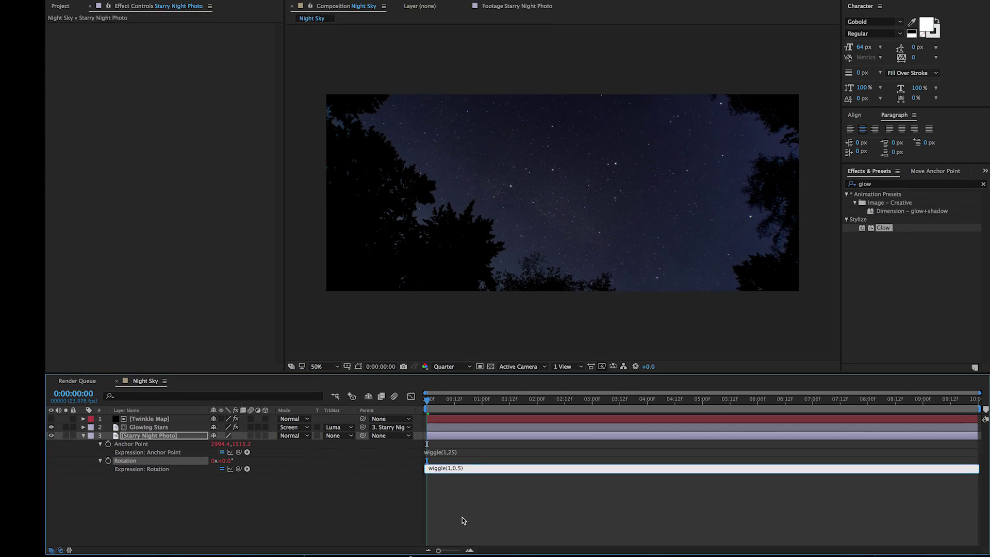
click(657, 505)
key(space)
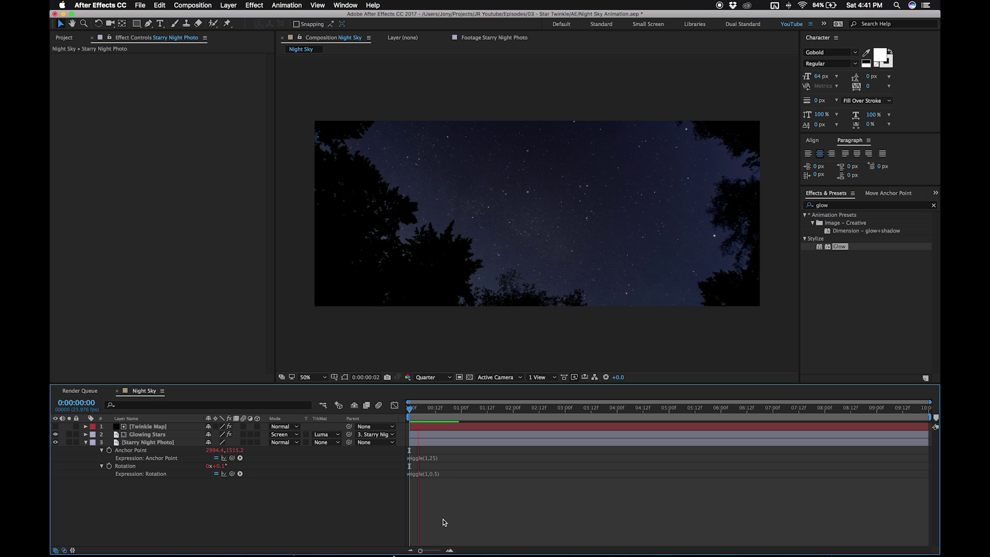
Step: Scale the Starry Night Photo layer to 70% and preview from the start
click(157, 442)
key(s)
text(70)
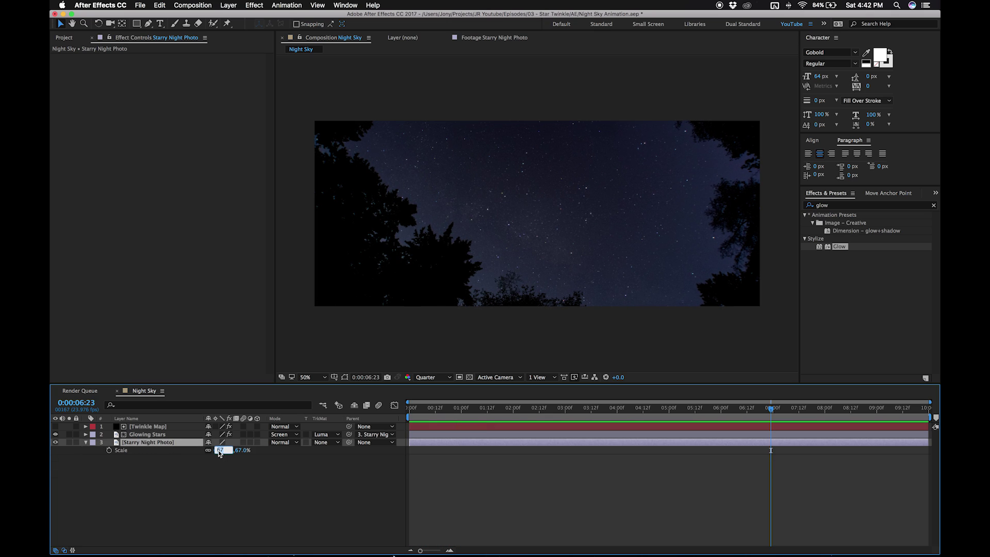
key(Return)
click(413, 409)
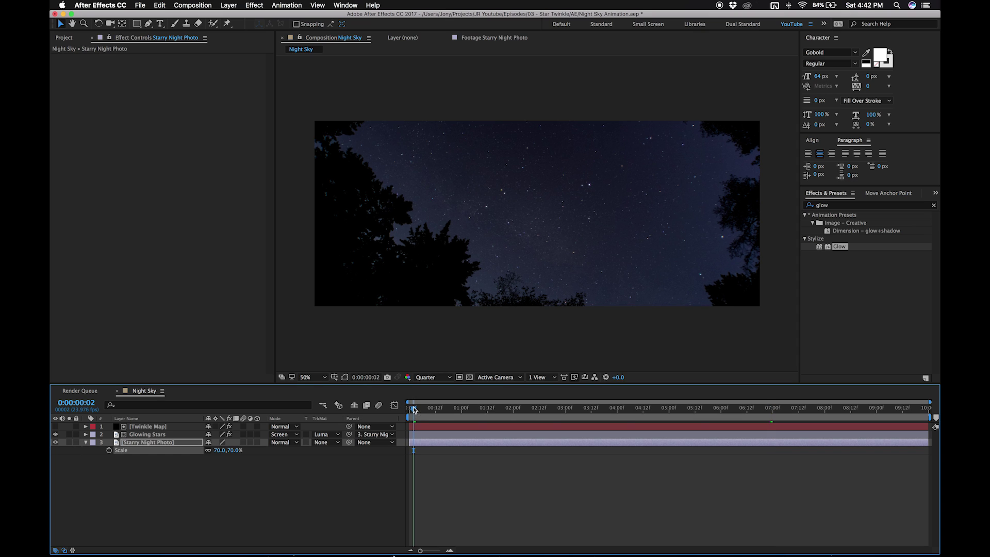
key(space)
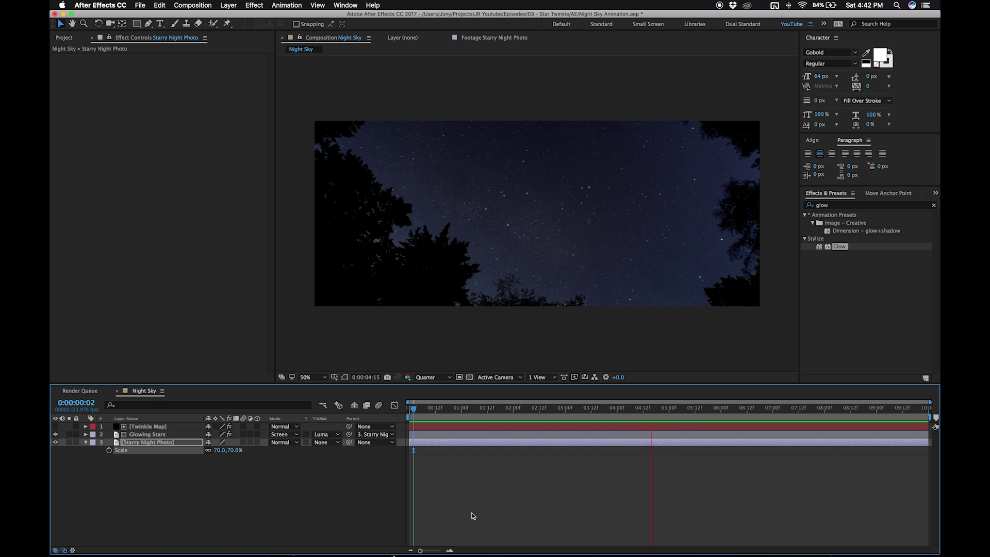
Step: Add 35mm Perf - 2k.mov as the top layer and enlarge it to 164% scale
click(64, 37)
click(54, 139)
drag(98, 148, 364, 448)
key(s)
drag(220, 434, 252, 434)
Step: Set the 35mm Perf grain layer to Overlay blend mode with 50% opacity
click(279, 426)
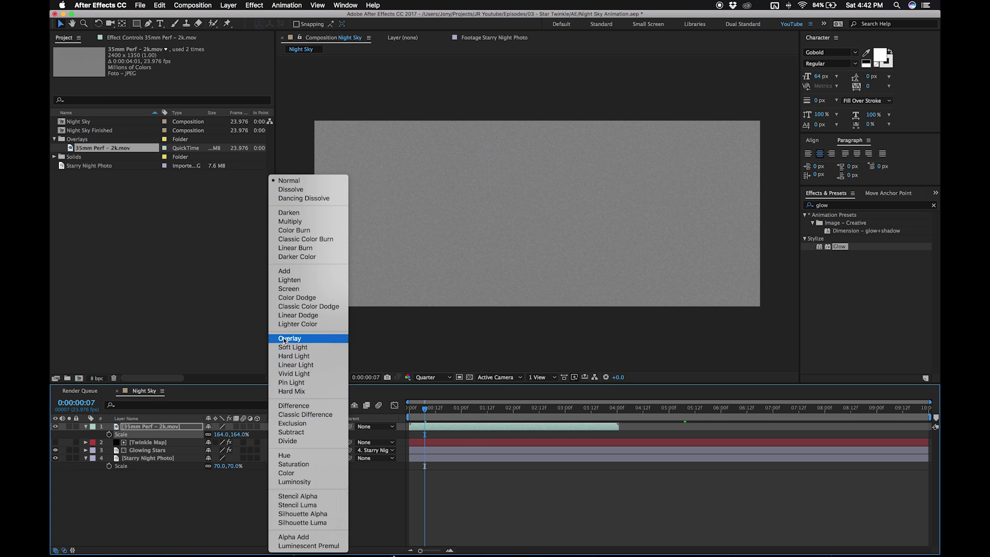
click(294, 339)
click(154, 426)
key(t)
click(214, 434)
text(50)
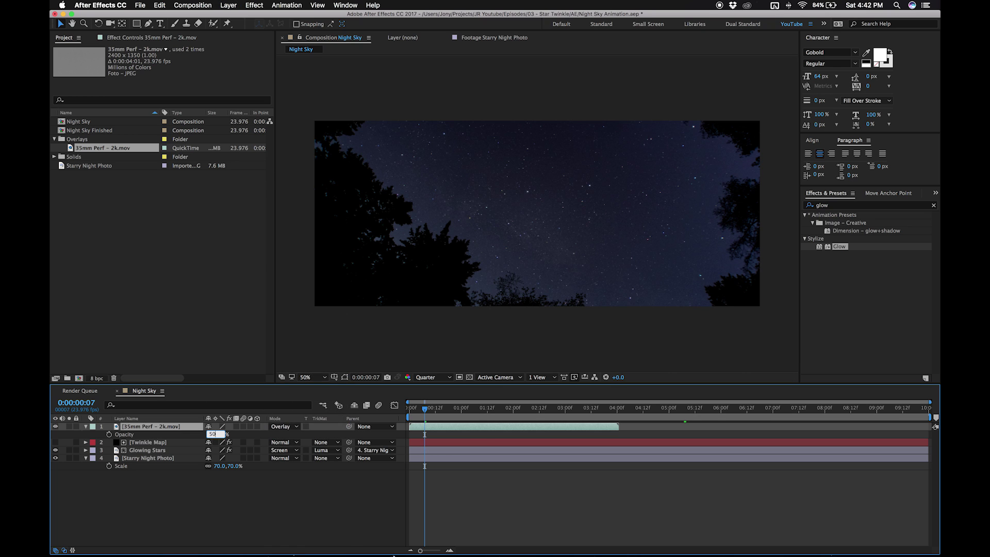
click(245, 500)
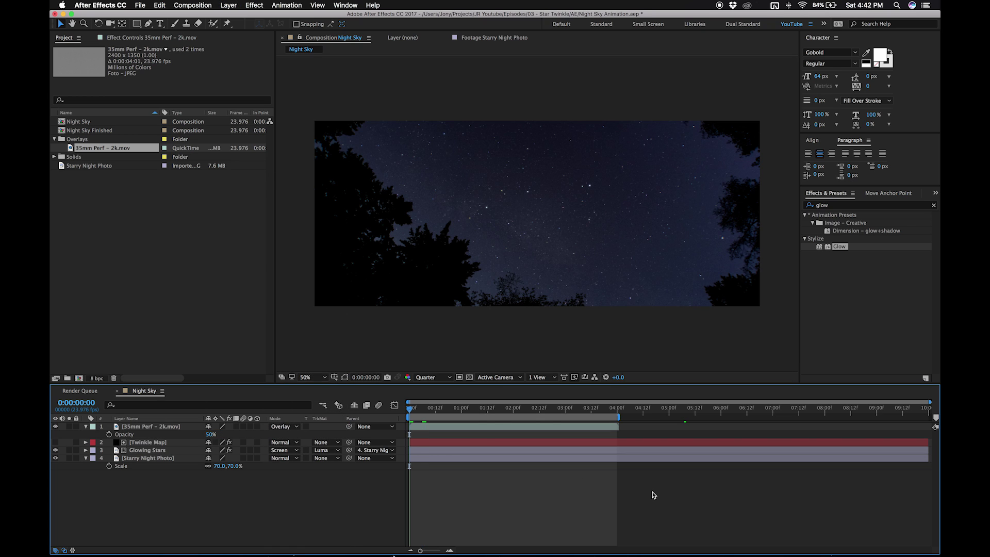